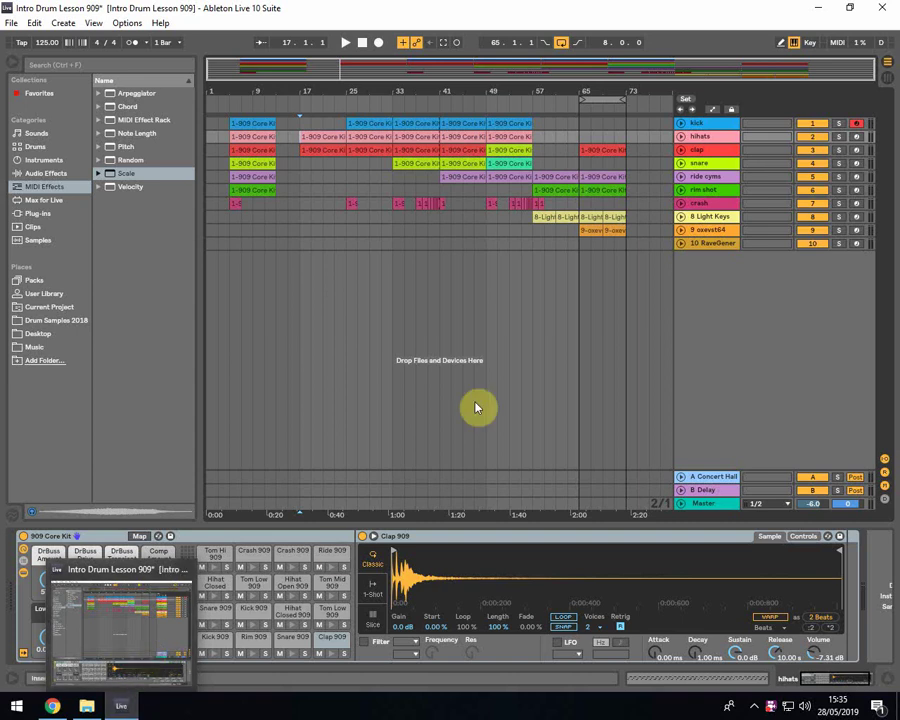
- Select the 8-Light Keys clip and place the insert mark at bar 57 (57.1.1)
click(537, 218)
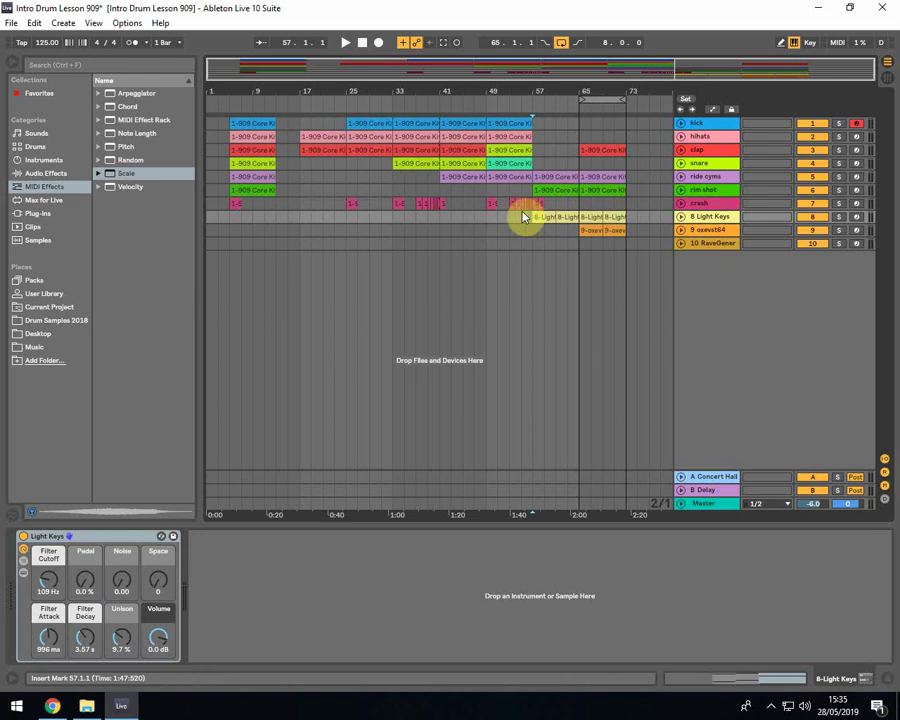
click(532, 220)
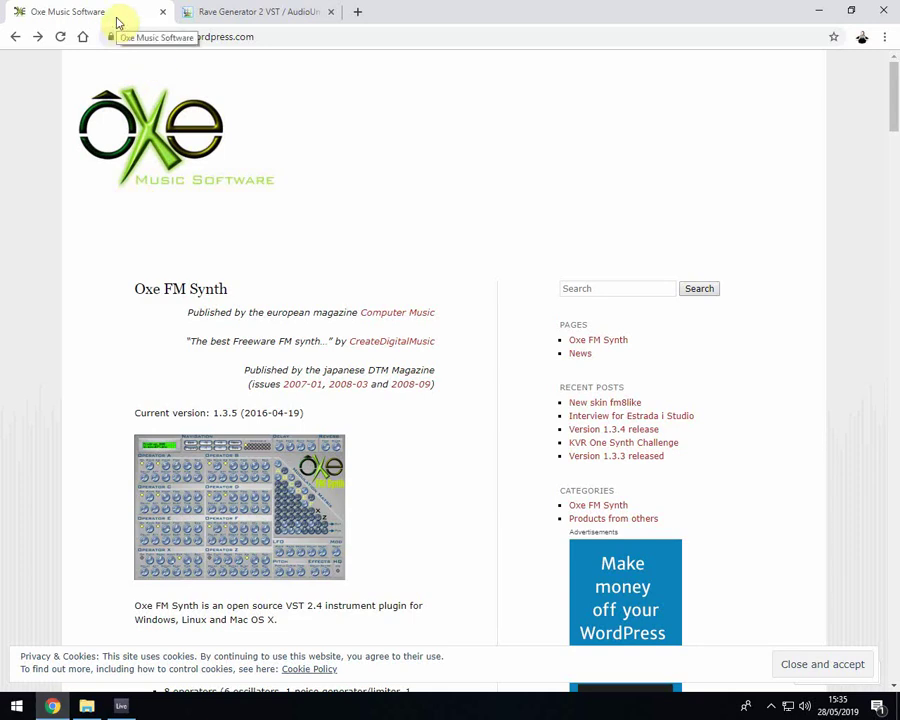
- Switch to the Rave Generator 2 page and scroll to its Windows, Mac OS X and Linux download links
click(263, 36)
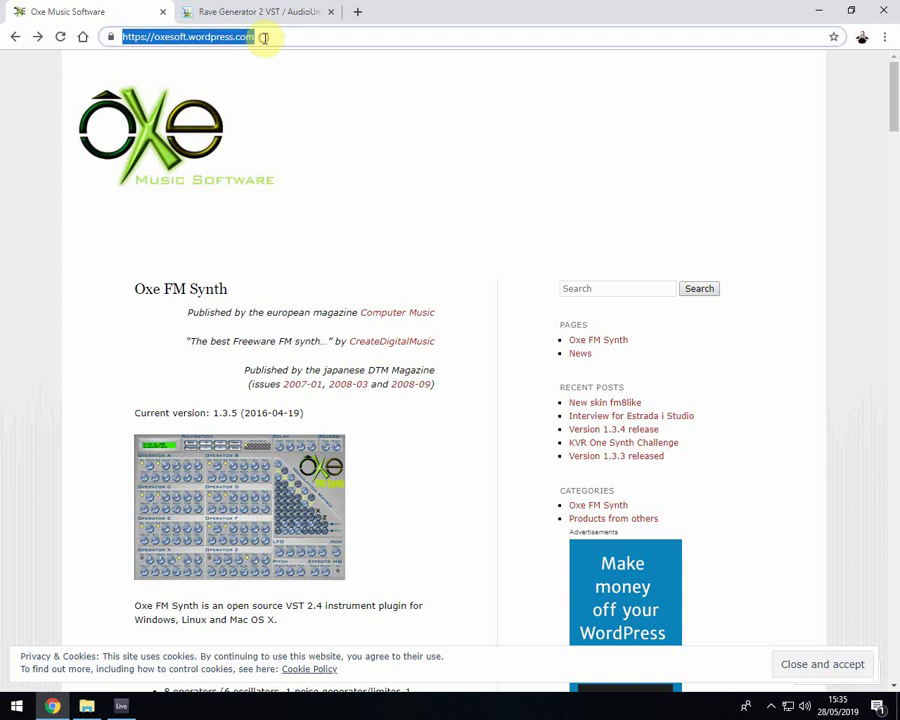
click(252, 9)
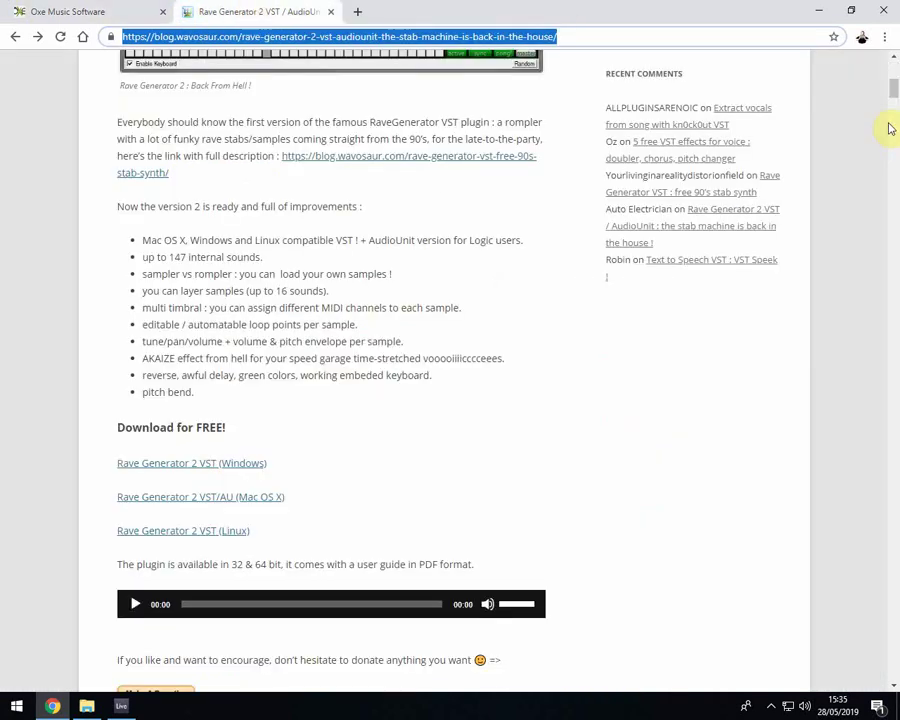
drag(896, 92, 896, 58)
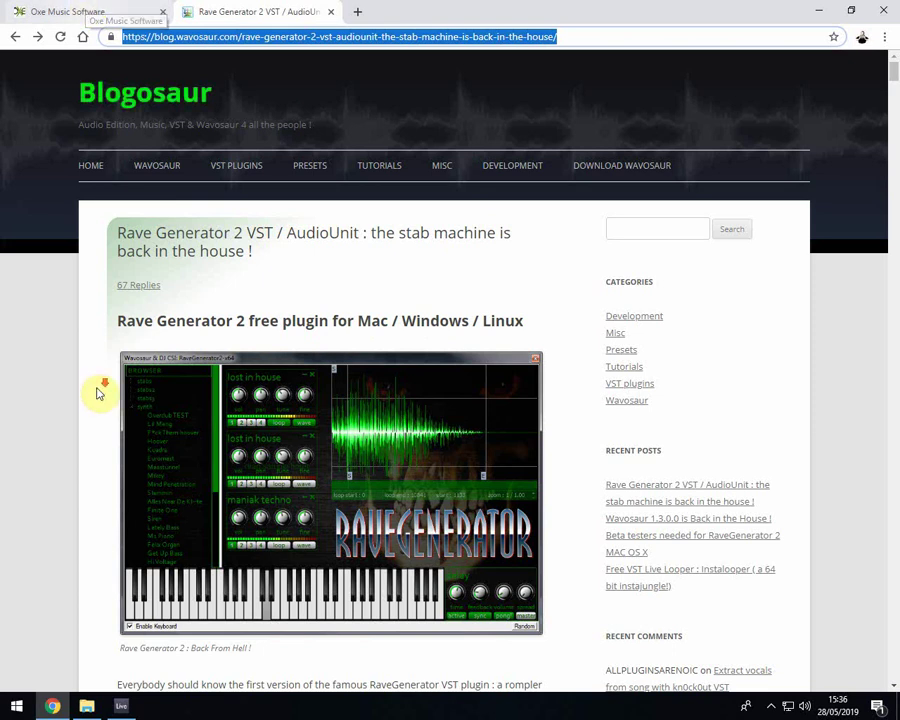
scroll(98, 390, down, 7)
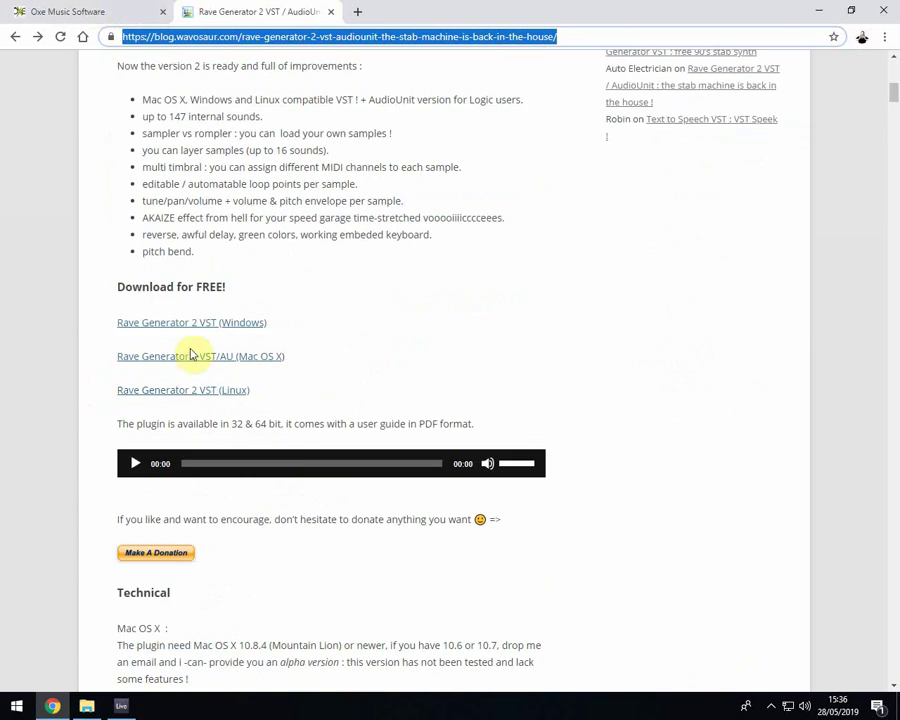
- Open the oxevst134.zip download from the Oxe FM Synth page, then close both Chrome tabs
click(80, 11)
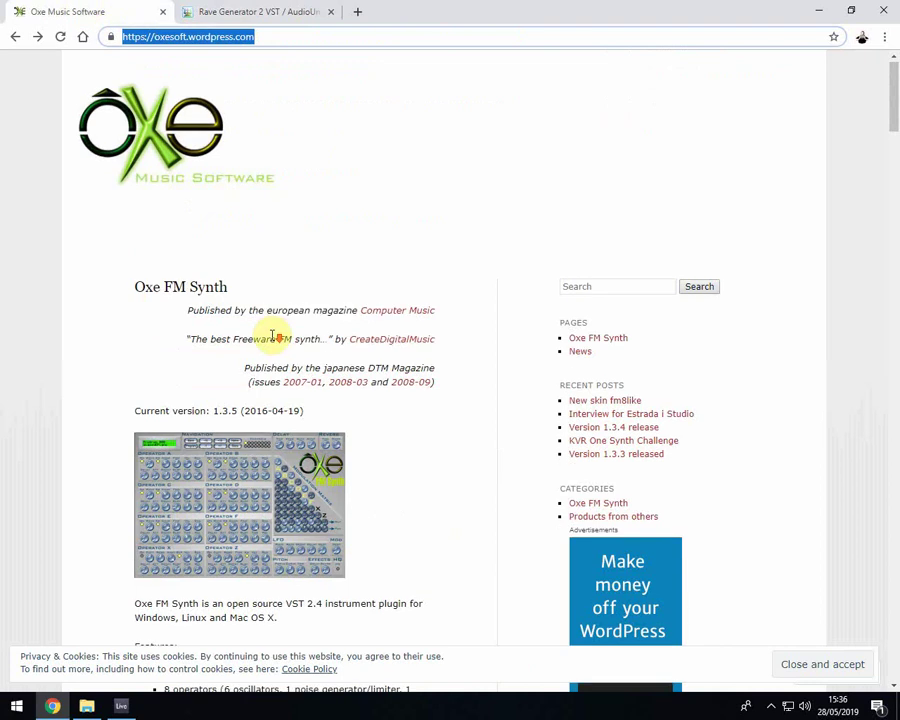
scroll(270, 335, down, 2)
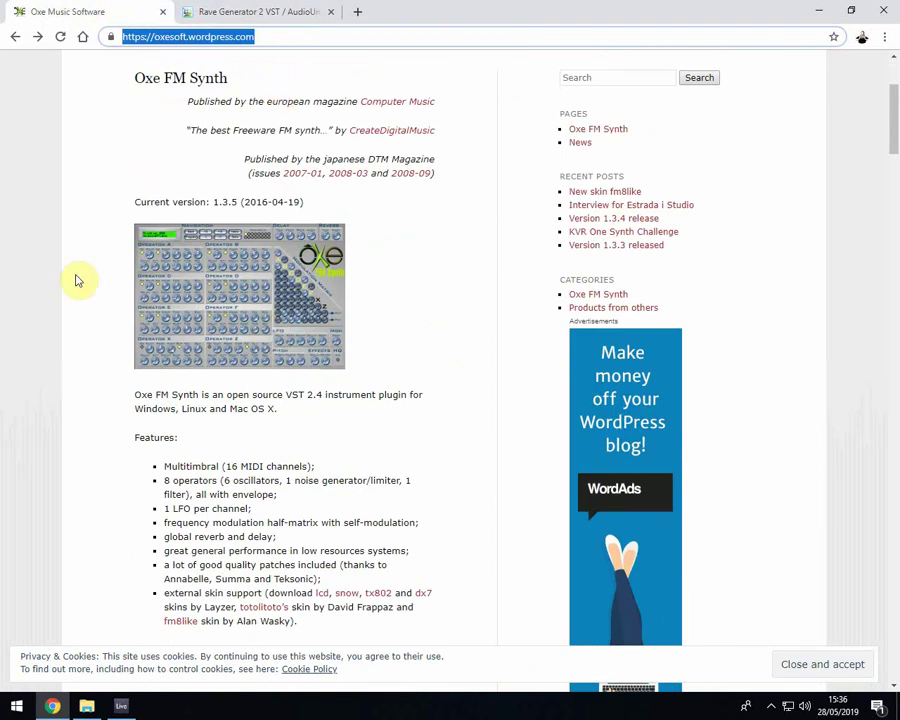
scroll(110, 325, down, 2)
scroll(133, 415, down, 6)
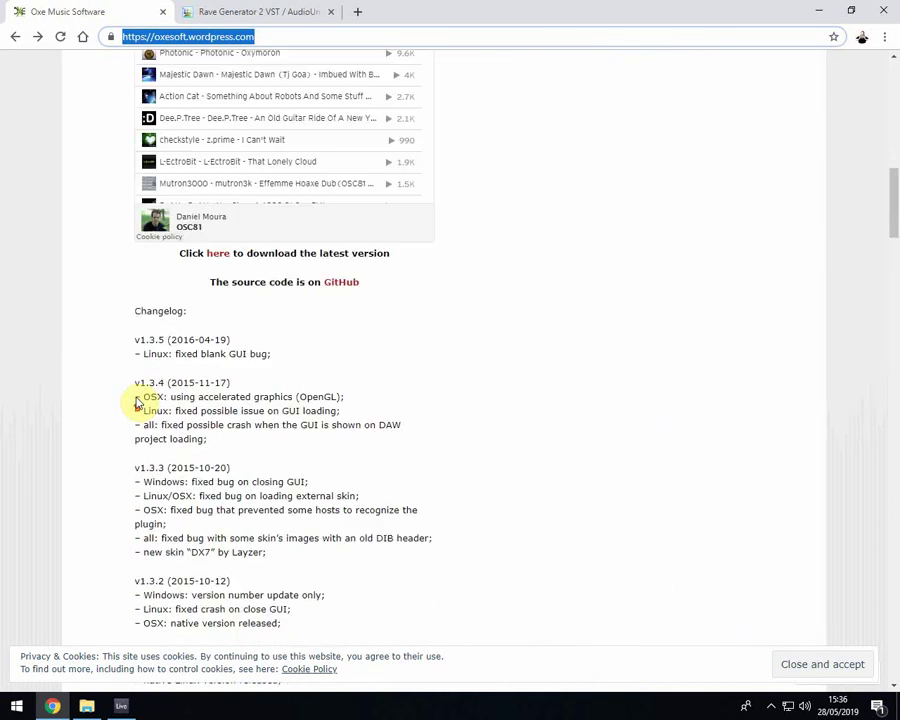
click(220, 260)
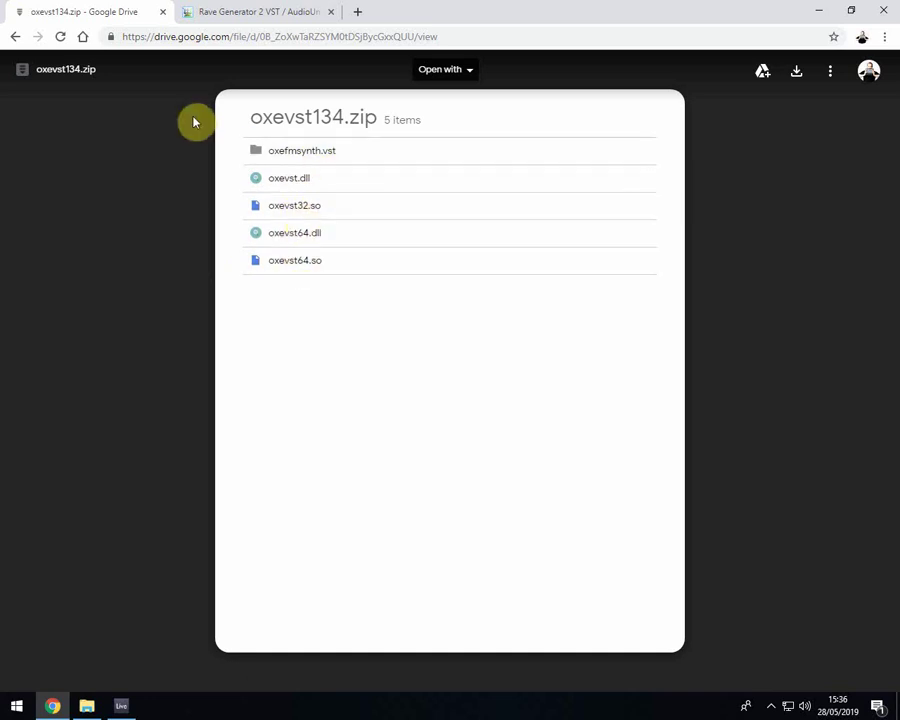
click(162, 11)
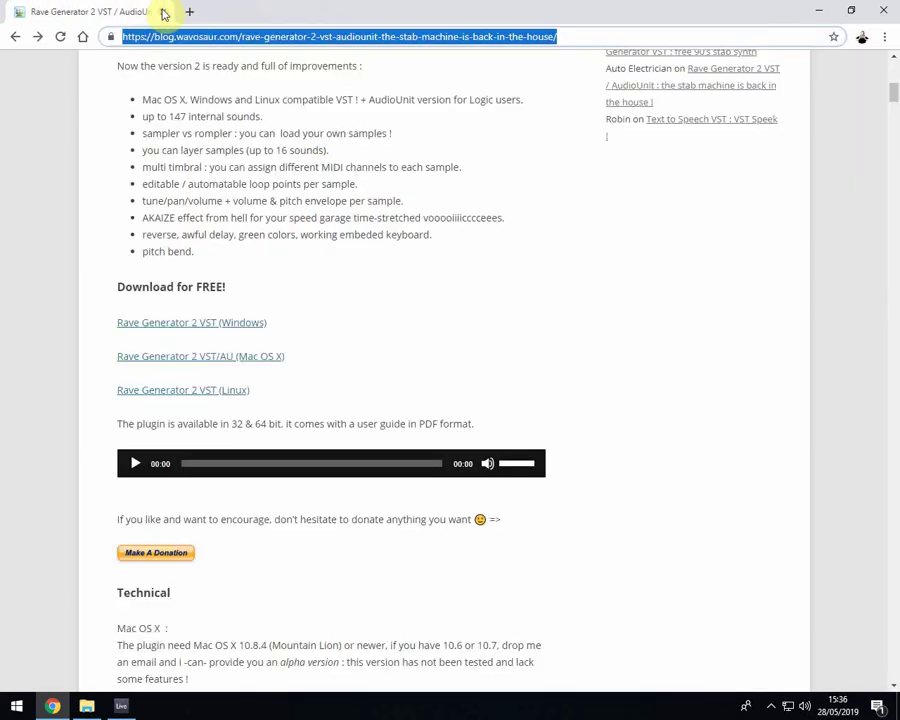
click(163, 13)
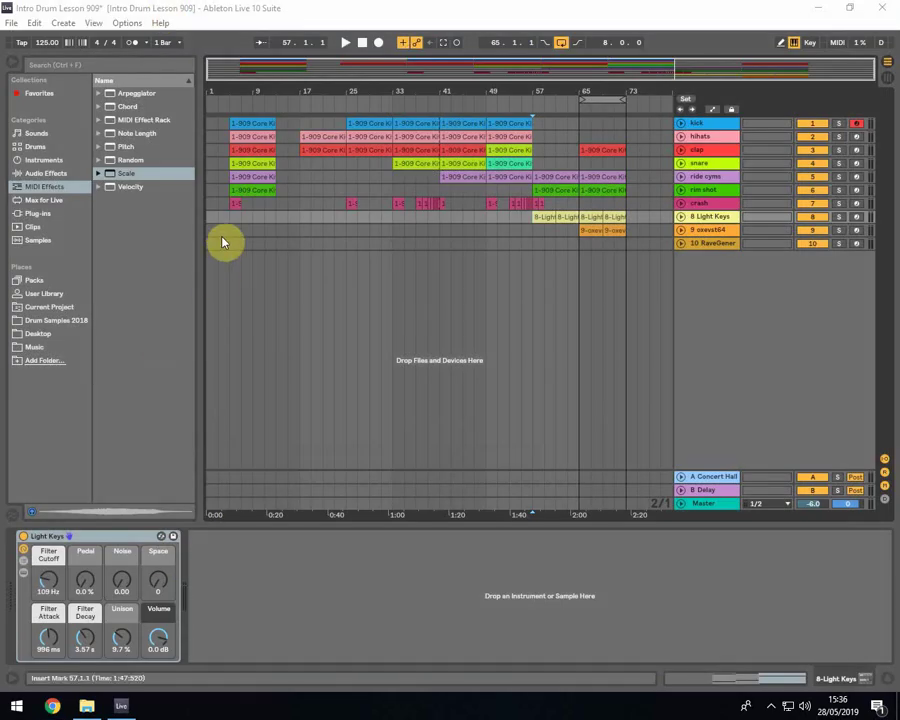
- Open the VSTPlugins folder inside Program Files in File Explorer
click(87, 706)
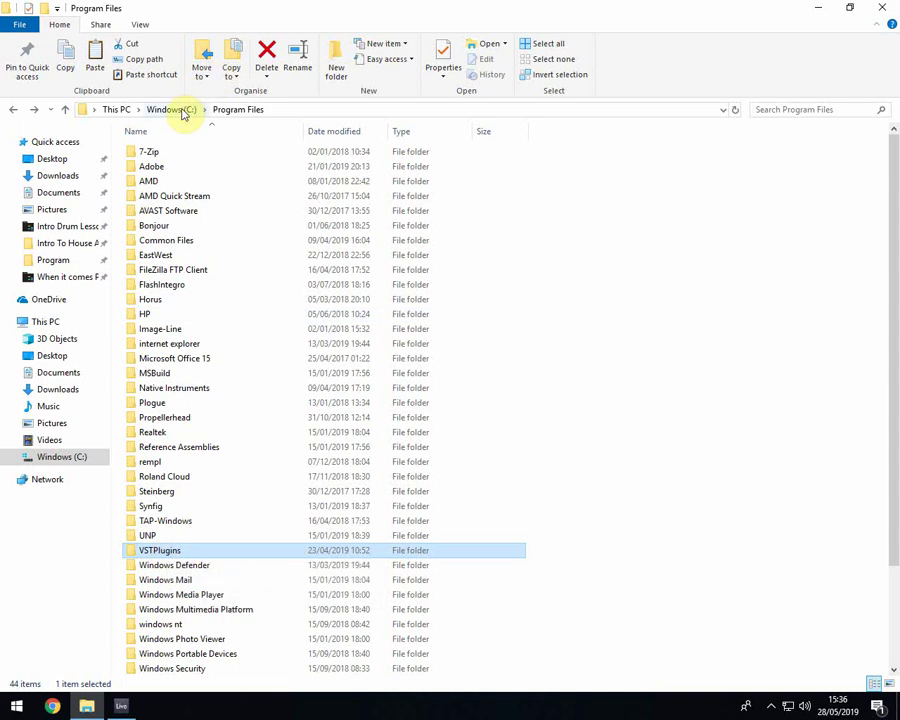
double_click(162, 551)
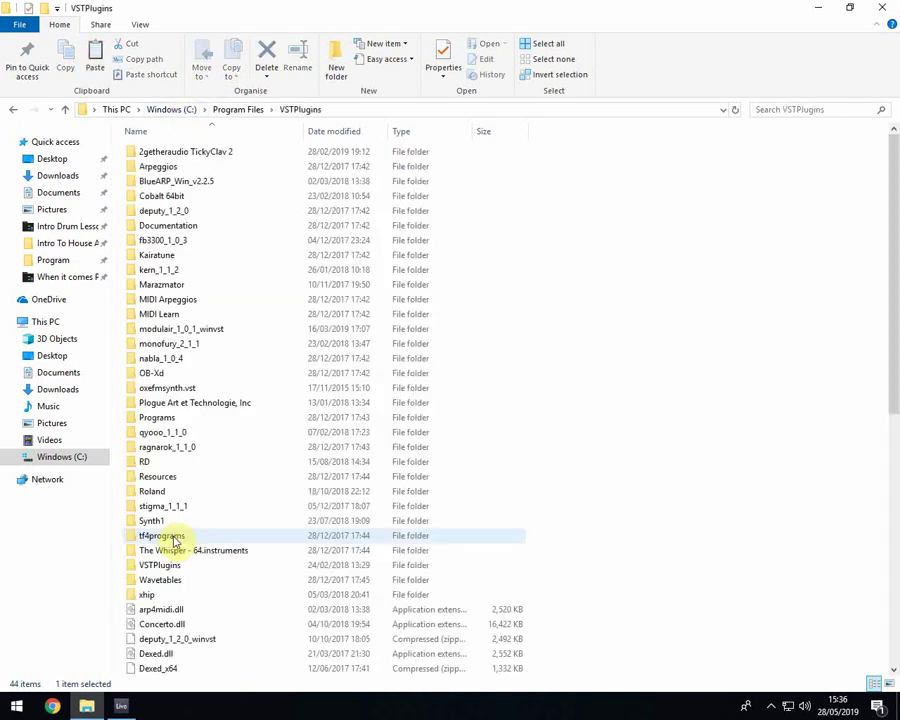
scroll(175, 212, down, 10)
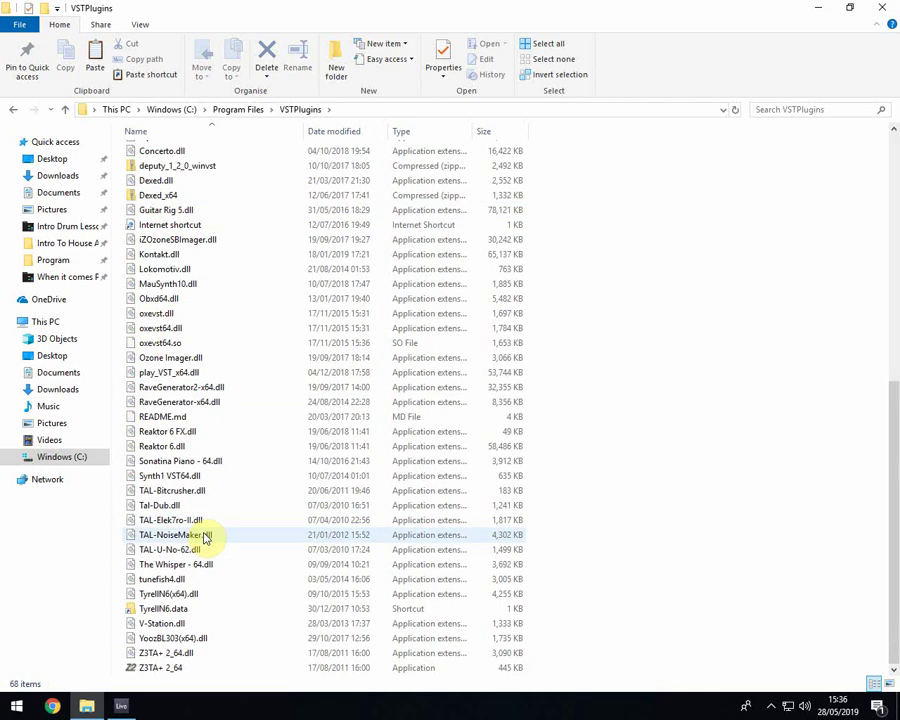
scroll(599, 359, up, 5)
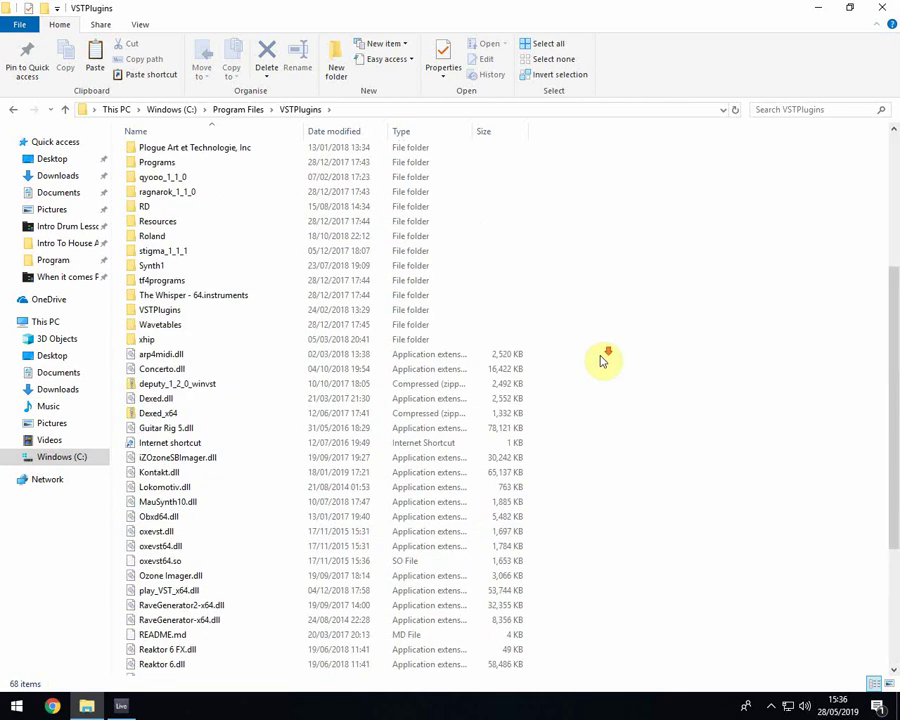
scroll(601, 360, down, 5)
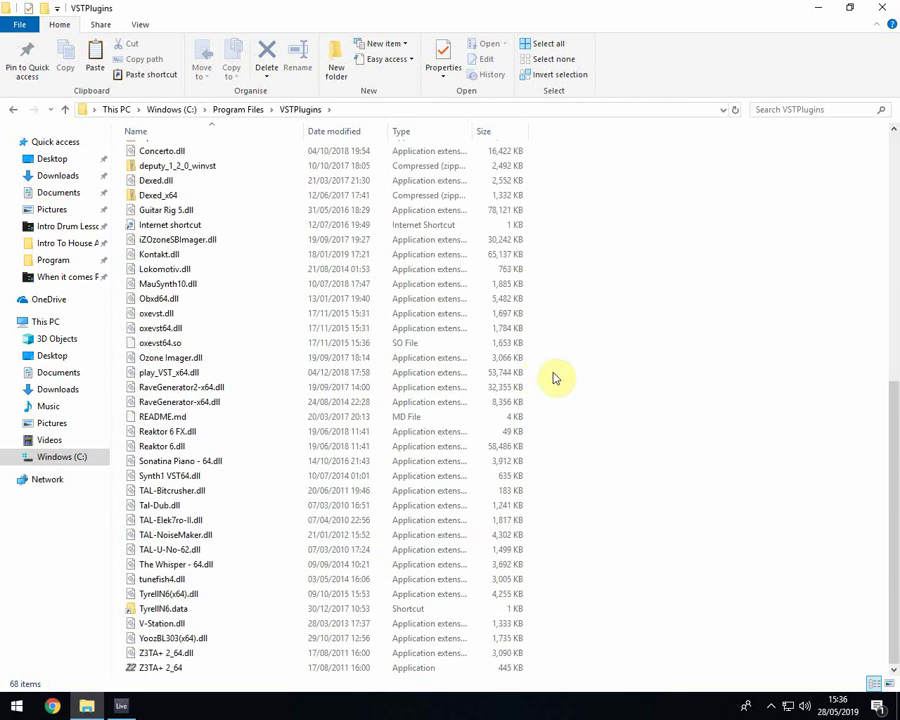
- Check that oxevst.dll, oxevst64.dll and RaveGenerator2-x64.dll are present, then return to Ableton Live
click(157, 393)
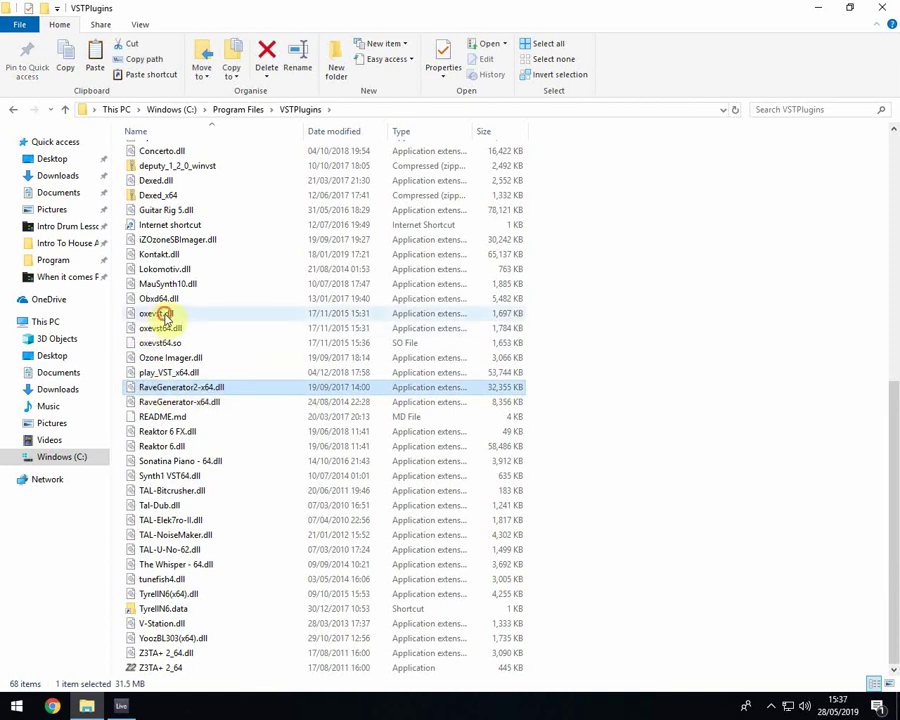
click(166, 316)
click(178, 327)
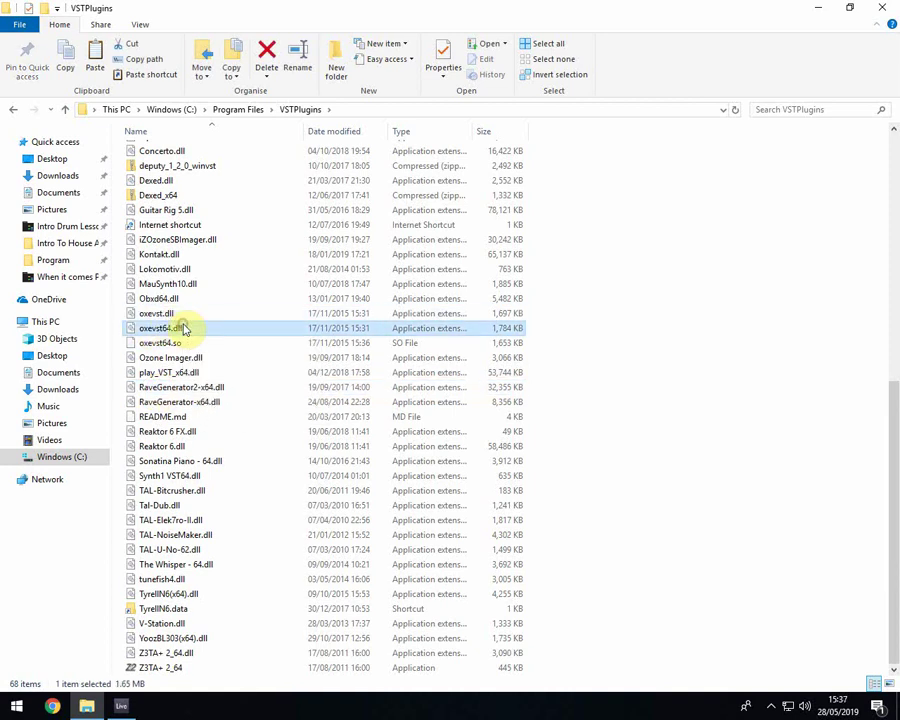
click(179, 388)
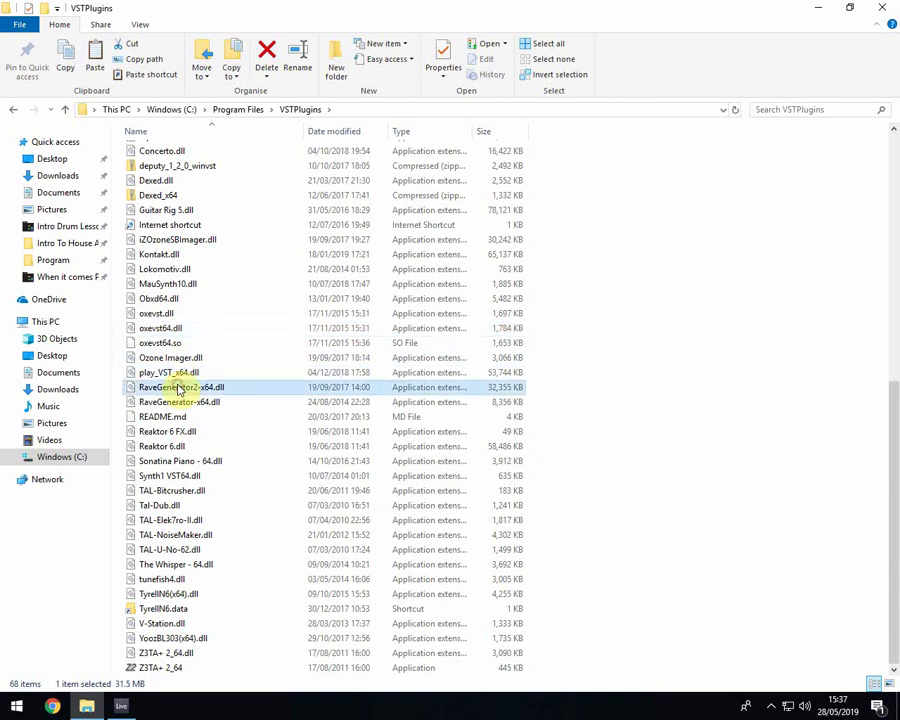
scroll(179, 388, up, 10)
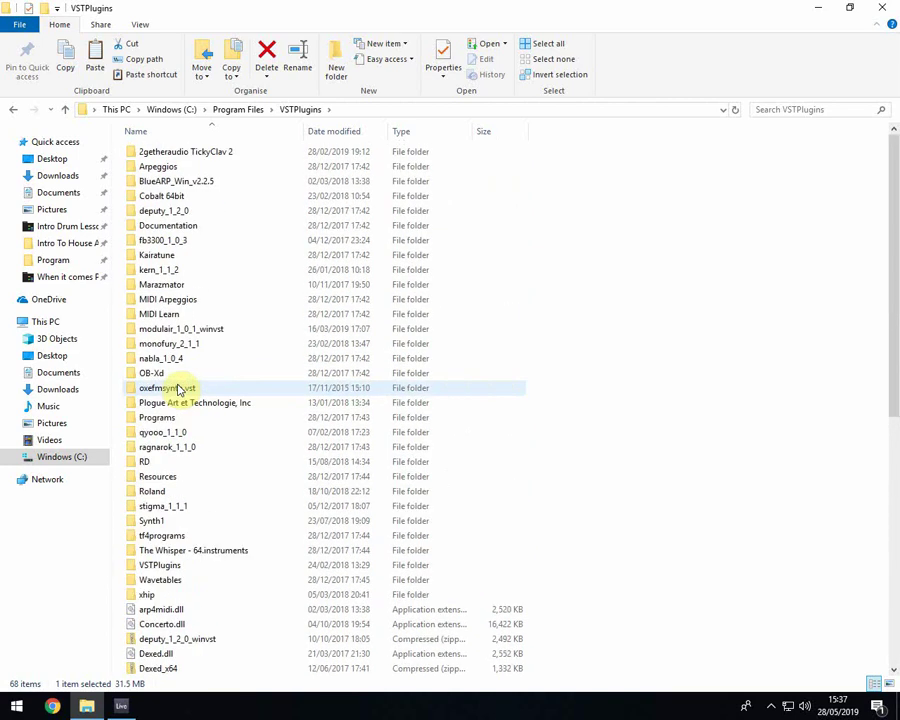
click(122, 706)
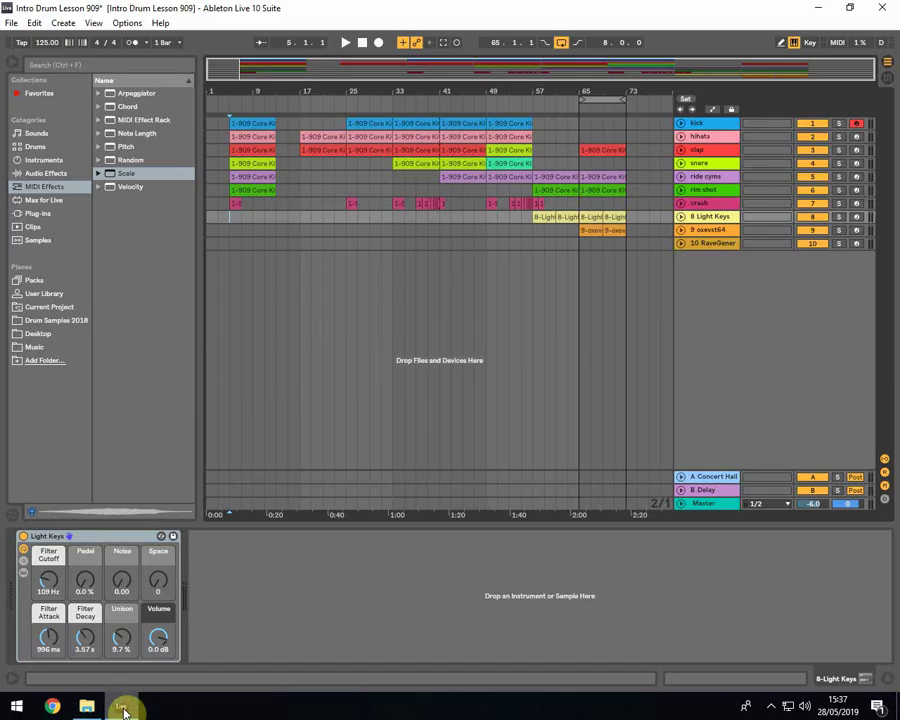
- Verify in Preferences' File/Folder tab that the VST custom folder is on at C:\Program Files\VSTPlugins
click(226, 244)
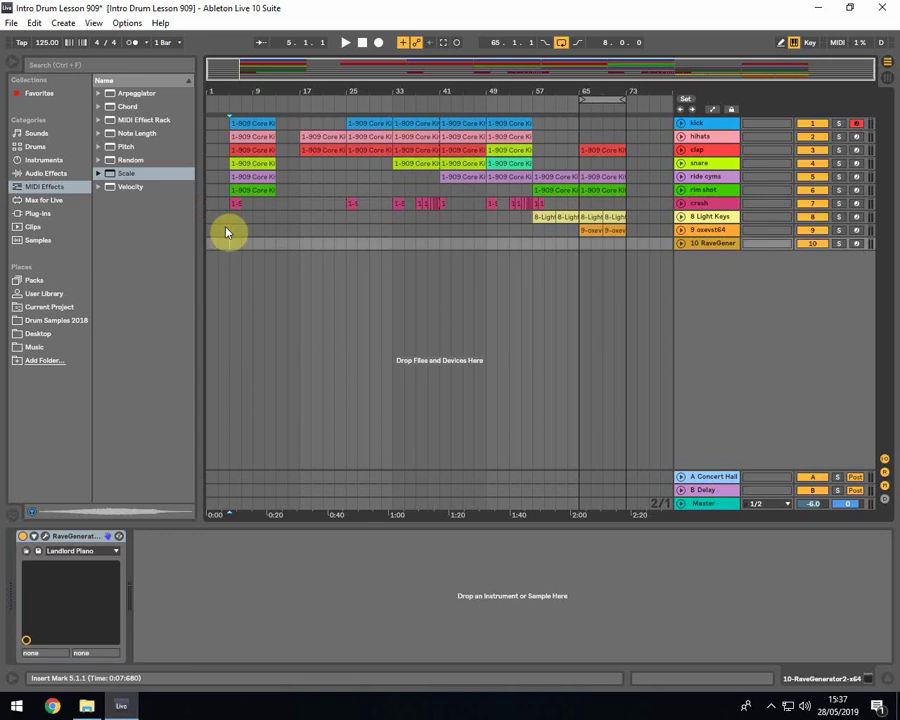
click(138, 24)
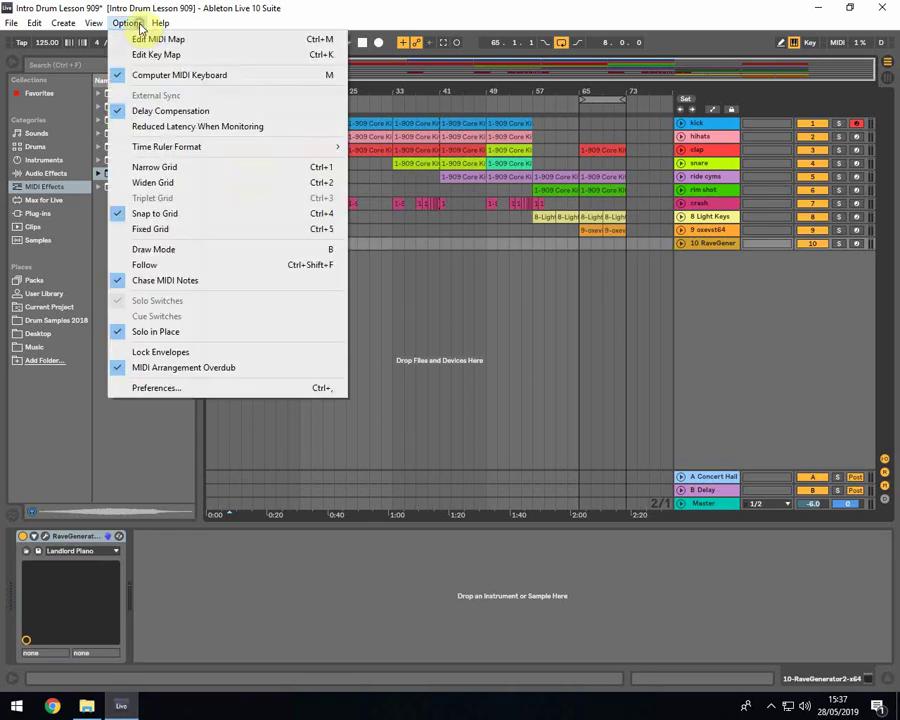
click(150, 387)
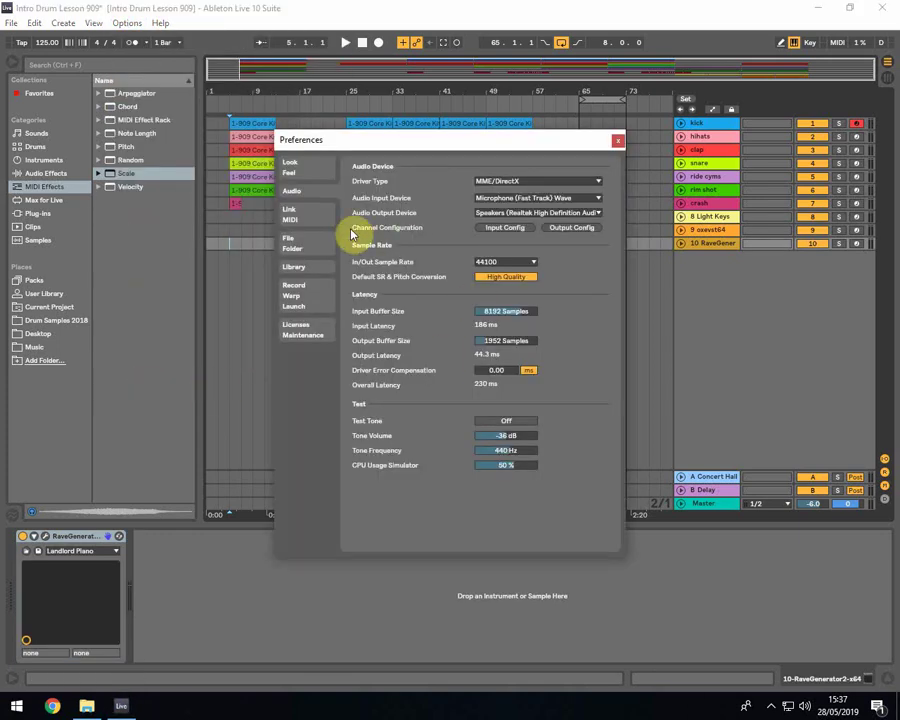
click(304, 214)
click(305, 254)
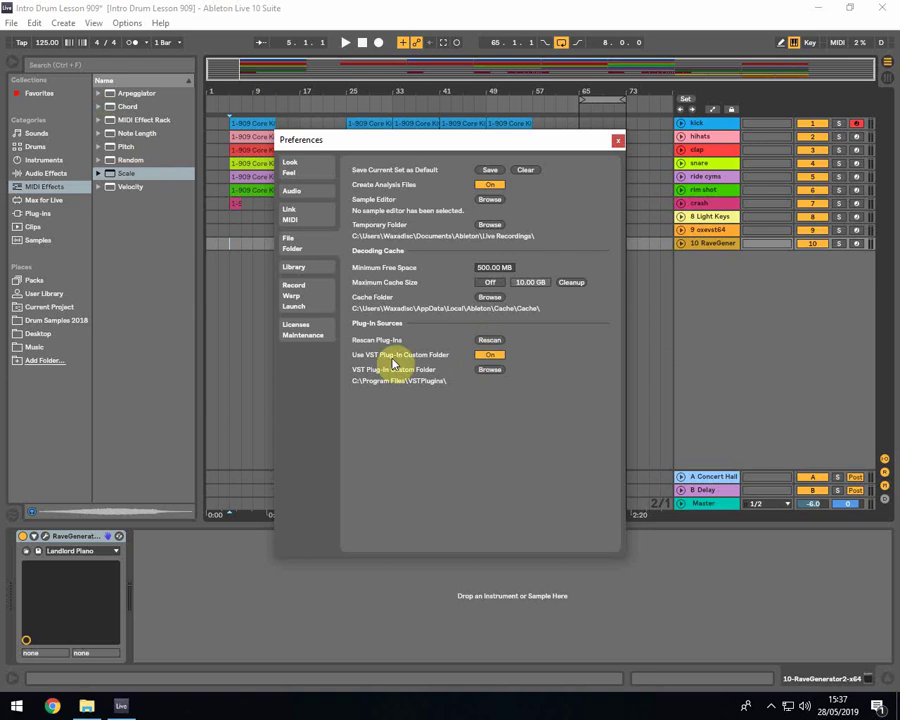
click(615, 141)
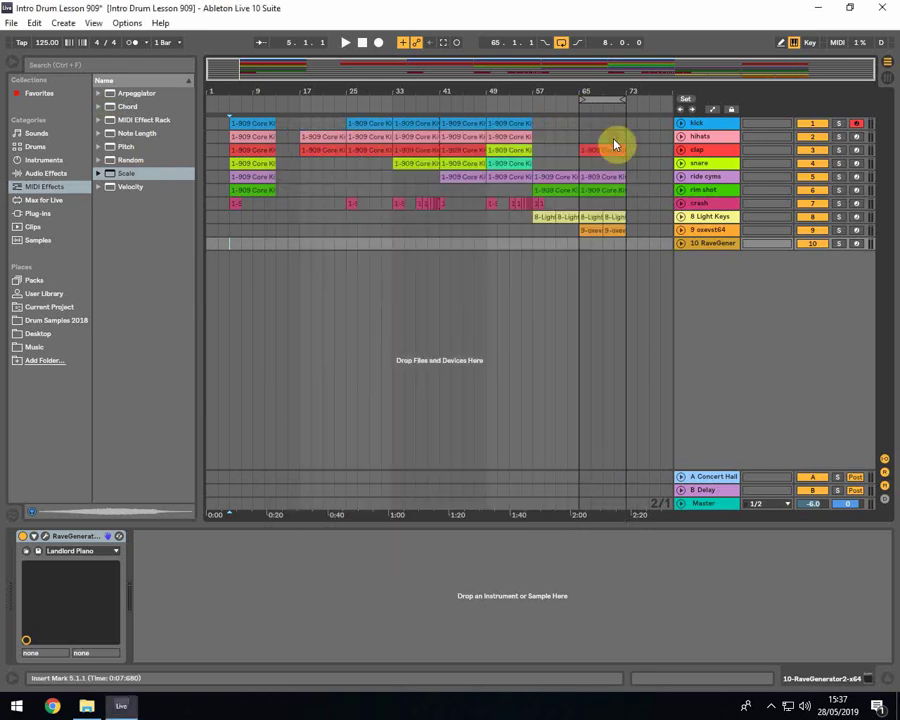
- List Plug-ins in the browser, select oxevst64 and RaveGenerator, and set the insert mark at bar 65
click(37, 213)
scroll(110, 200, down, 2)
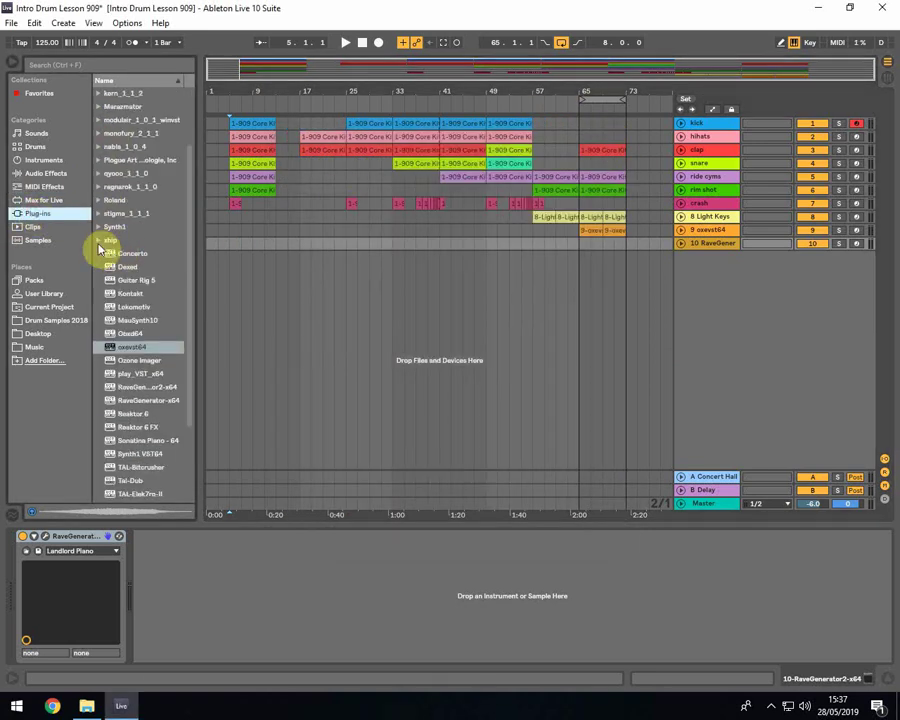
click(98, 243)
click(98, 243)
scroll(120, 238, up, 2)
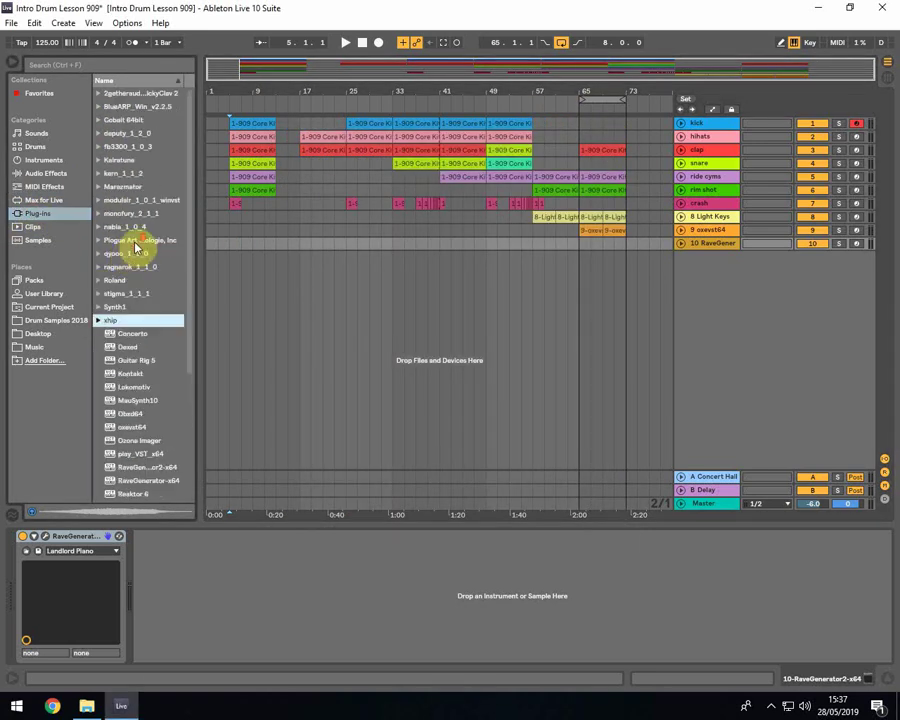
scroll(120, 300, down, 3)
click(125, 335)
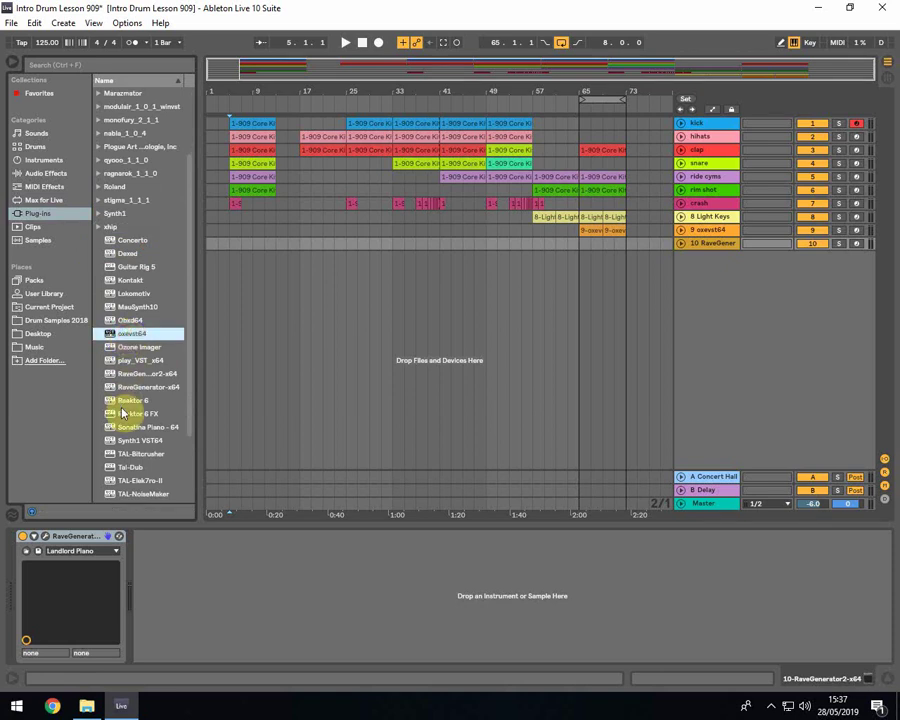
click(138, 375)
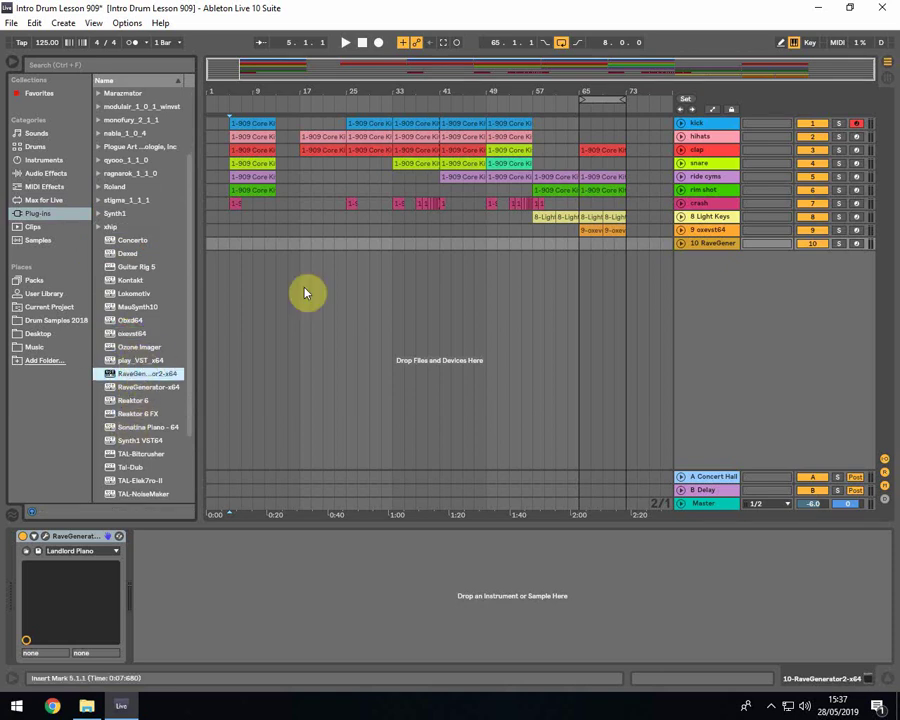
click(577, 284)
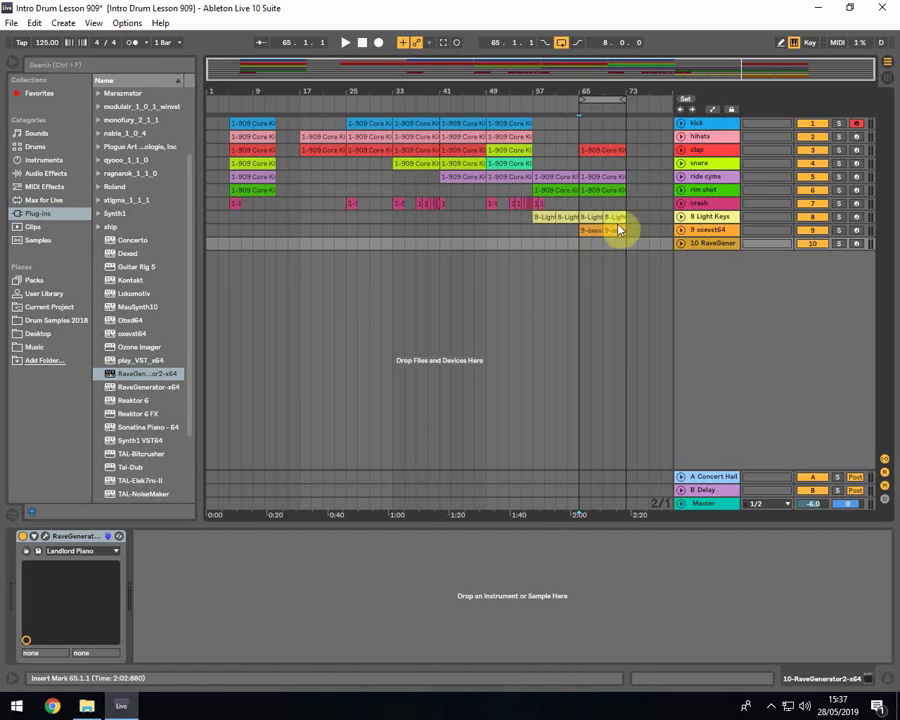
- Select the oxevst64, RaveGenerator and Light Keys tracks
click(718, 236)
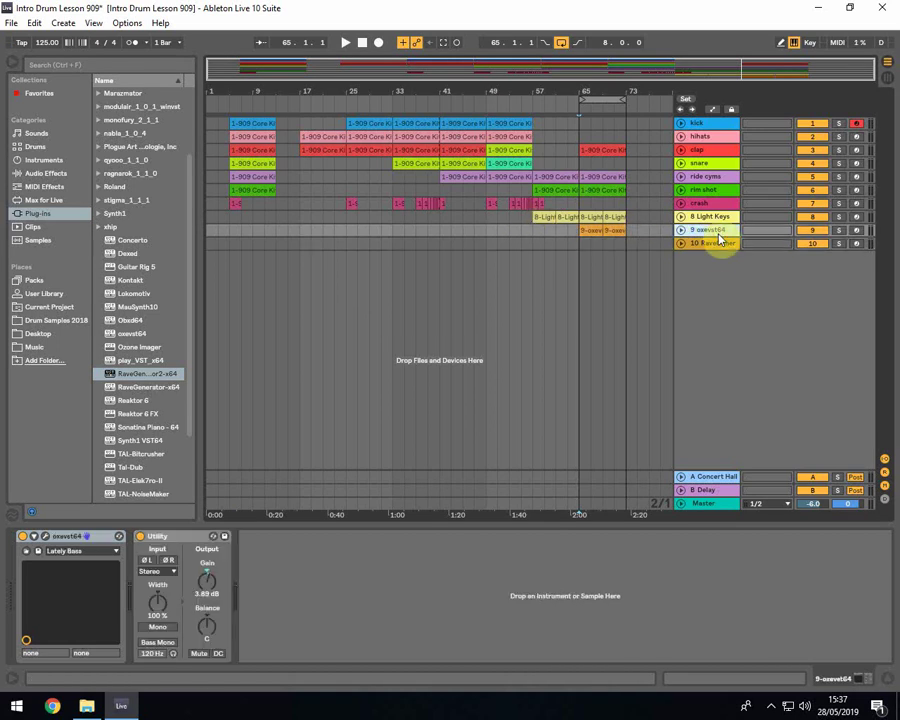
click(711, 246)
click(535, 220)
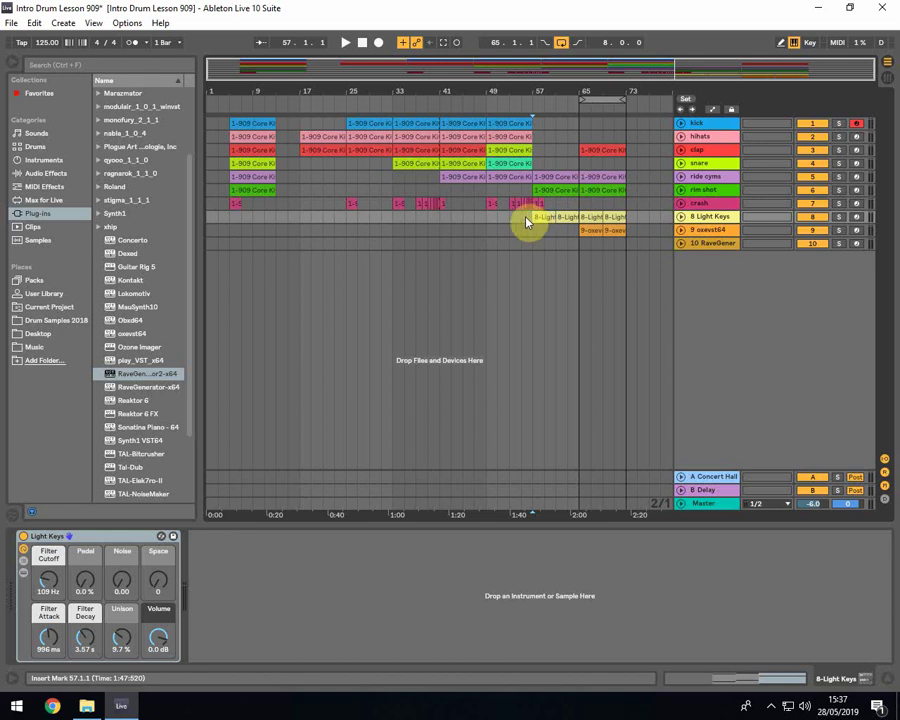
- Set the insert mark at bar 55 and start playback
click(525, 218)
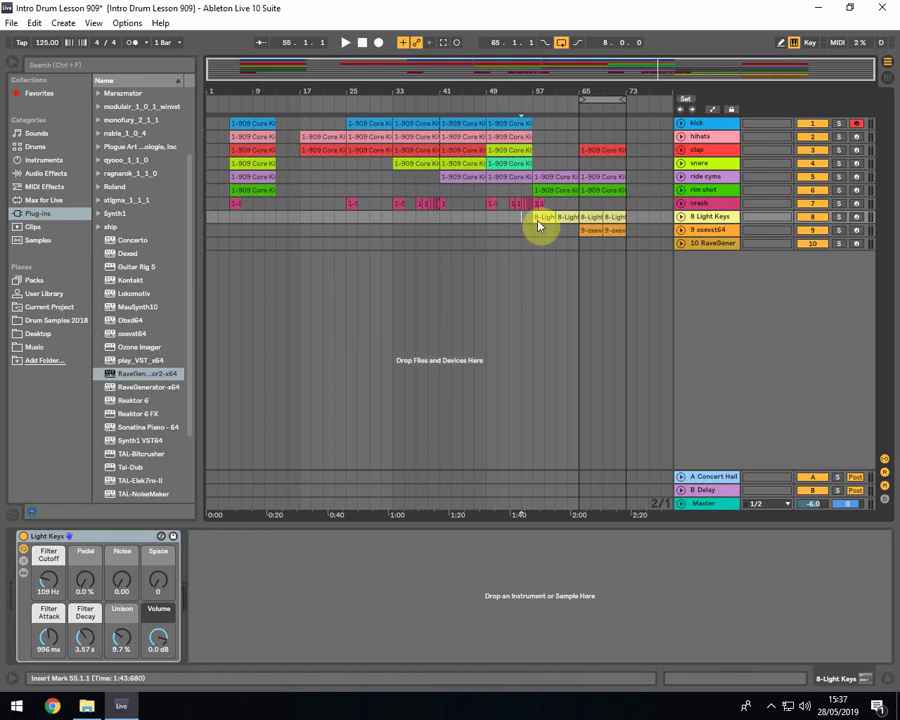
click(555, 180)
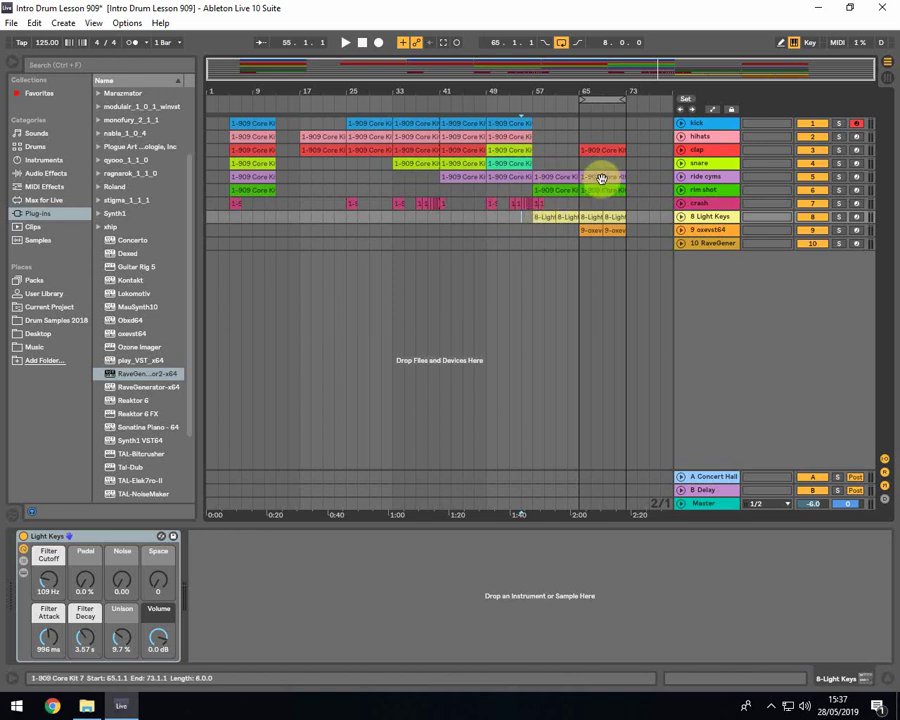
click(540, 233)
click(541, 216)
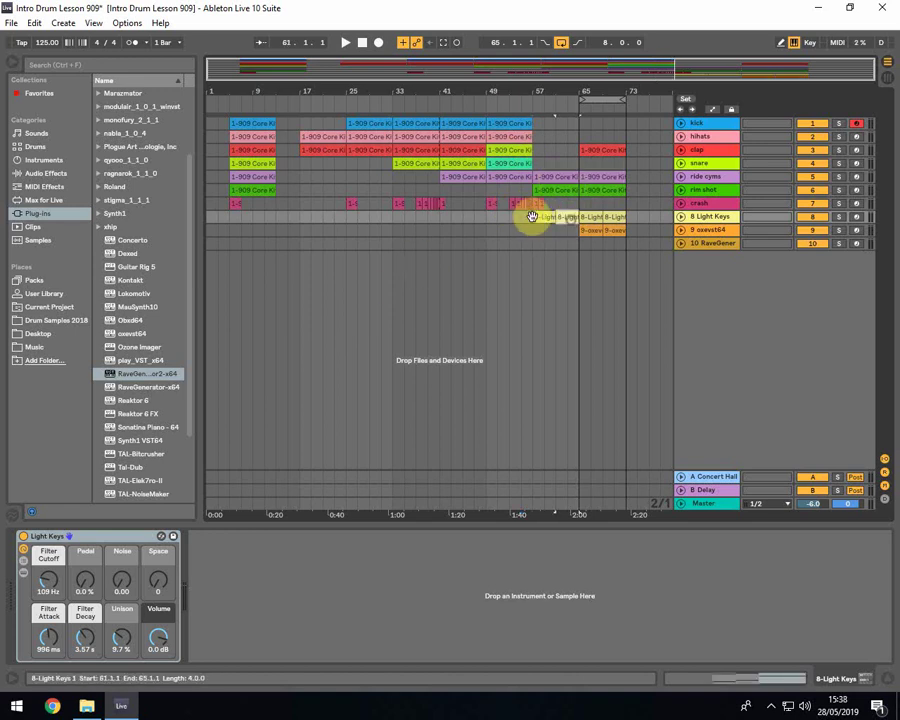
click(525, 220)
key(space)
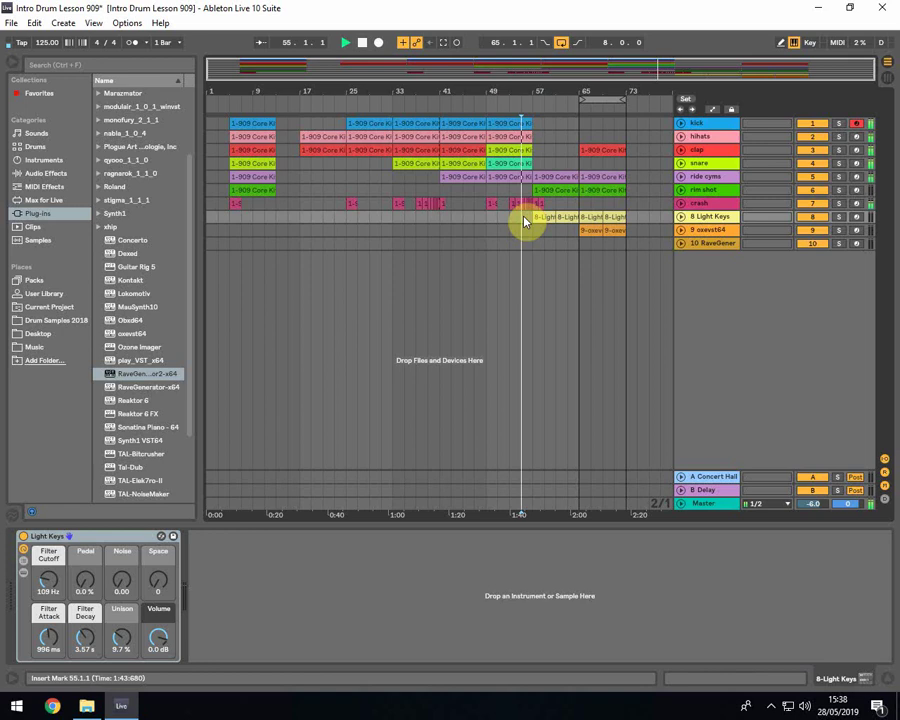
- During playback, view the kick and snare tracks' 909 Core Kit drum racks, including Snare 909
click(856, 124)
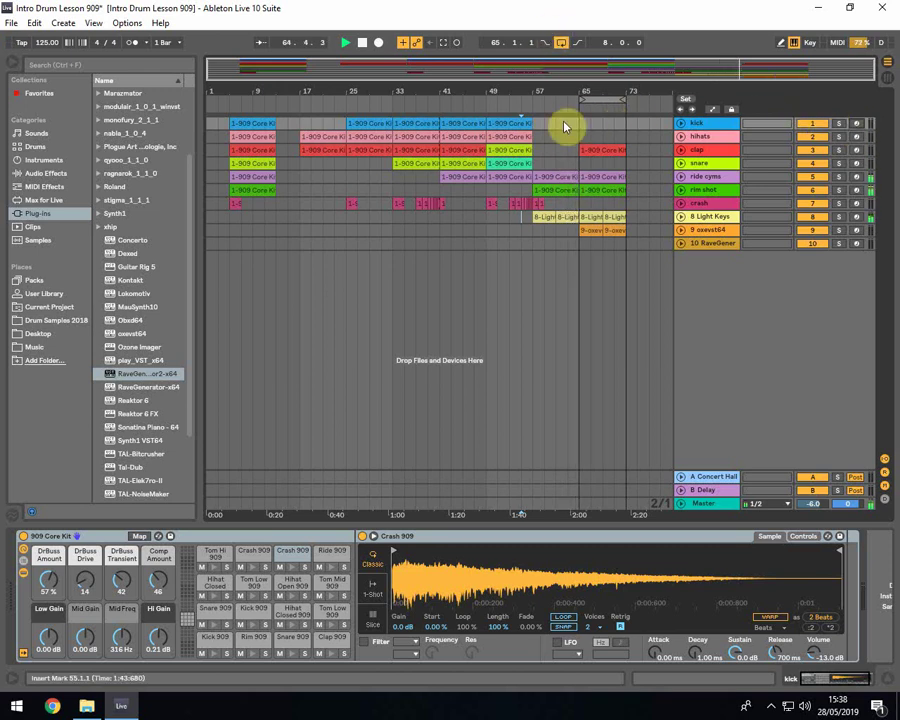
click(577, 165)
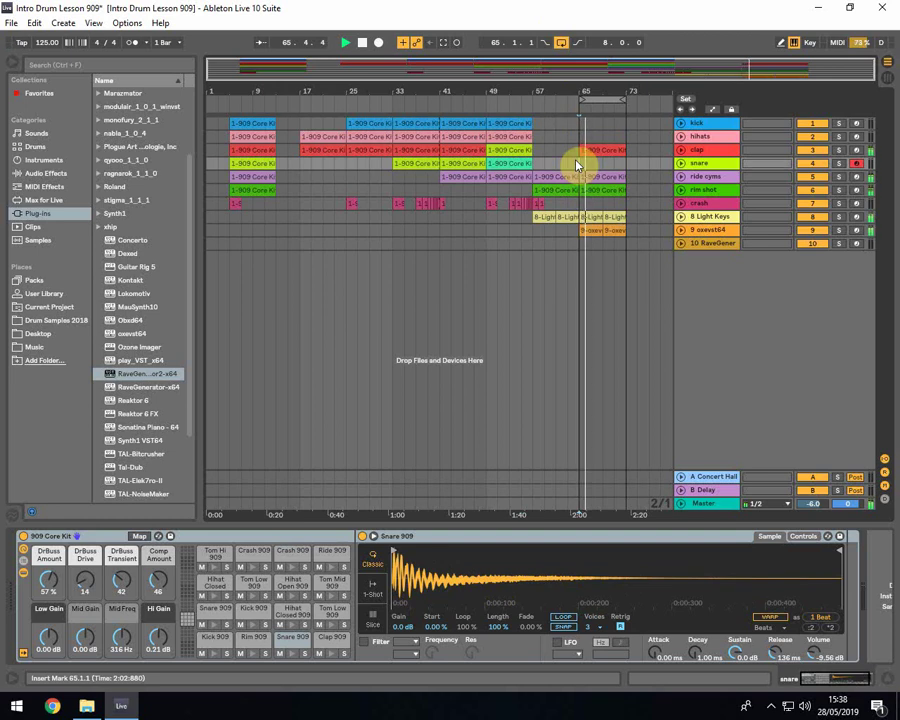